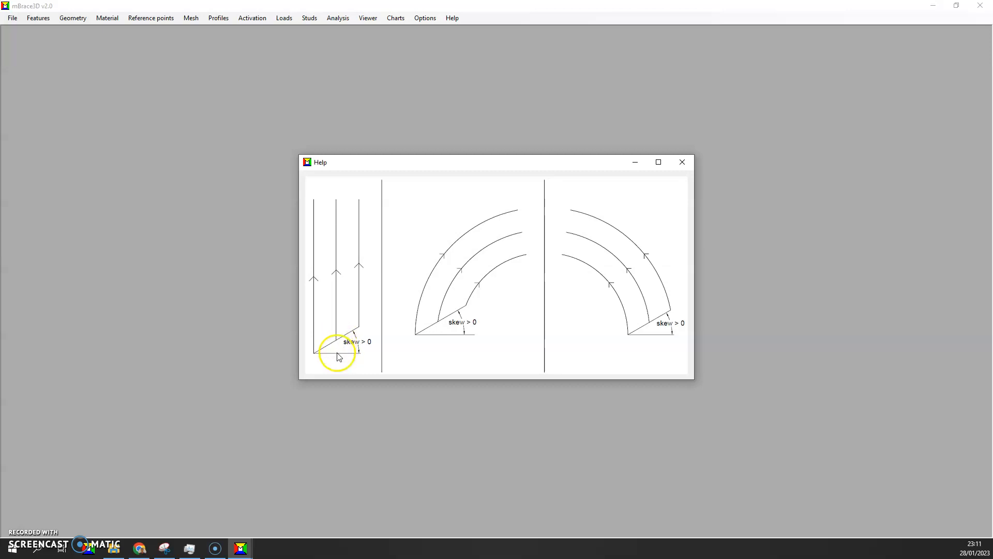
Close the skew help and advance past the skew, girder length and bay spacing settings to the stiffener definition.
click(681, 163)
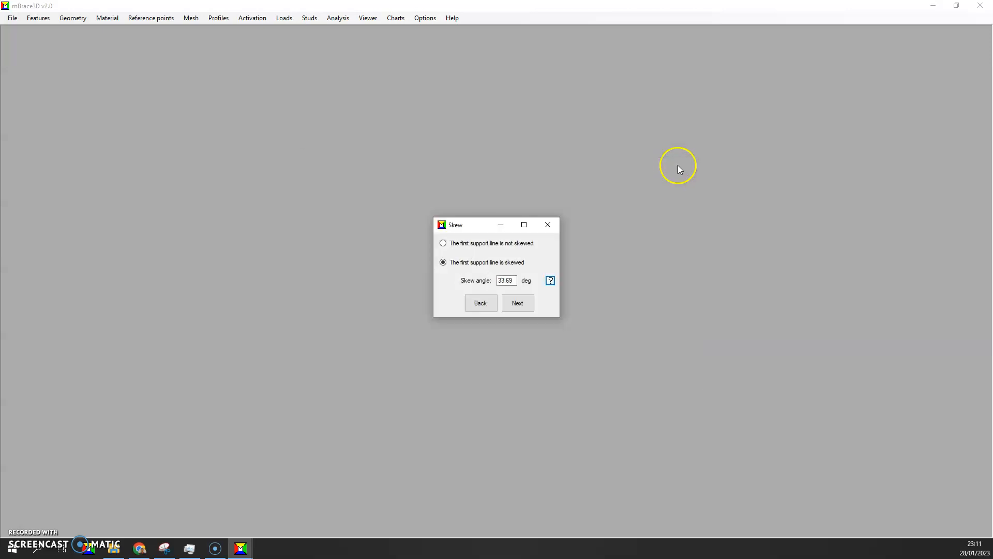
click(517, 303)
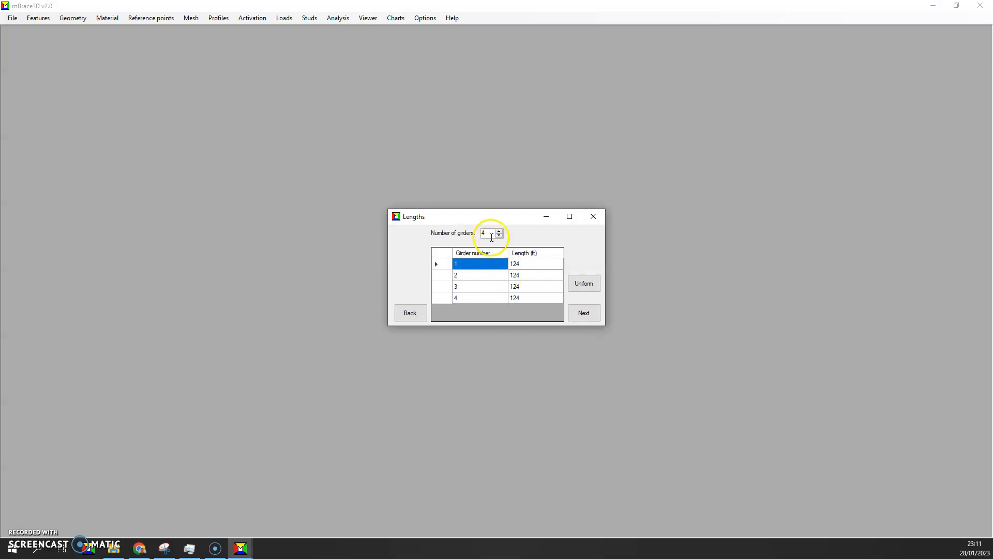
click(583, 312)
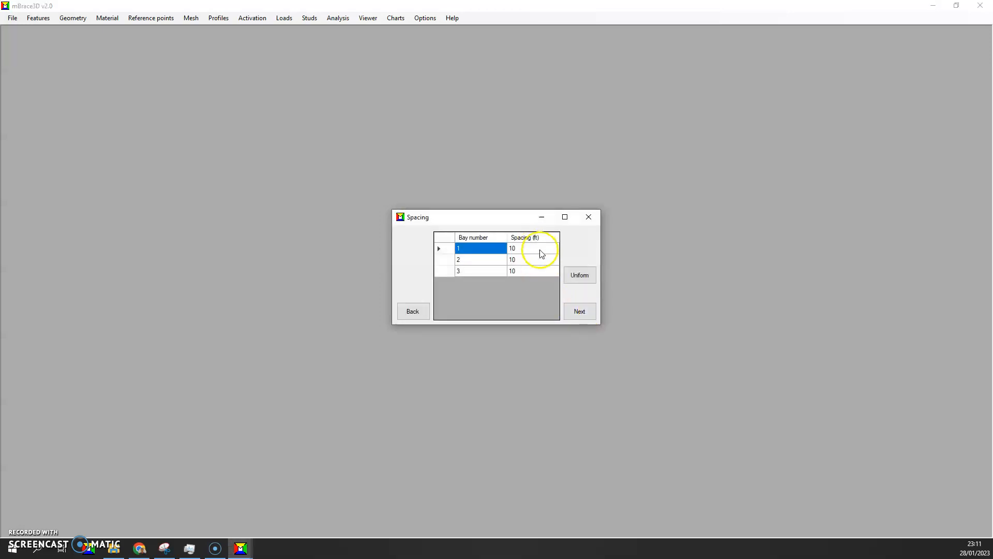
click(572, 313)
click(465, 339)
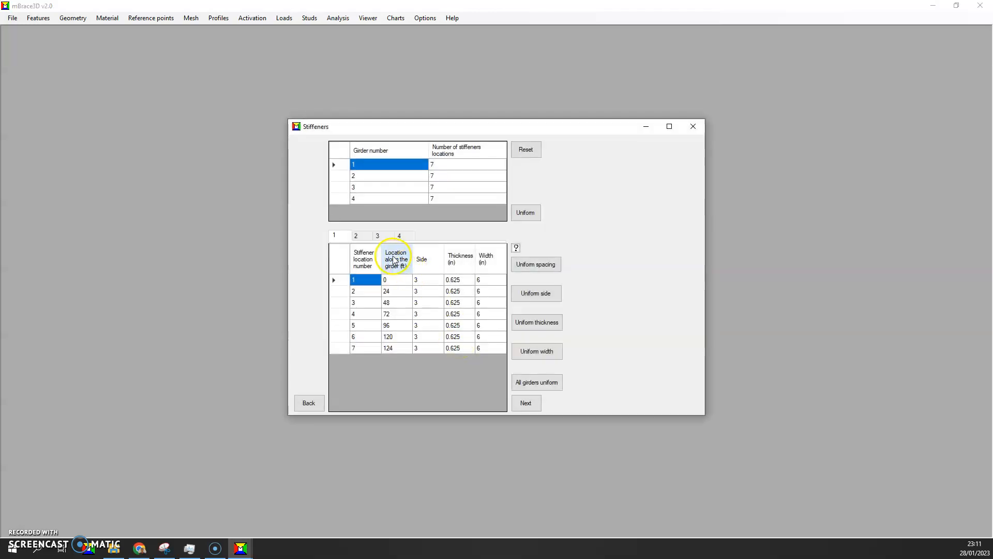
Review the stiffener locations of girders 1 to 4, and continue to the x-frame definition.
click(361, 236)
click(384, 237)
click(399, 236)
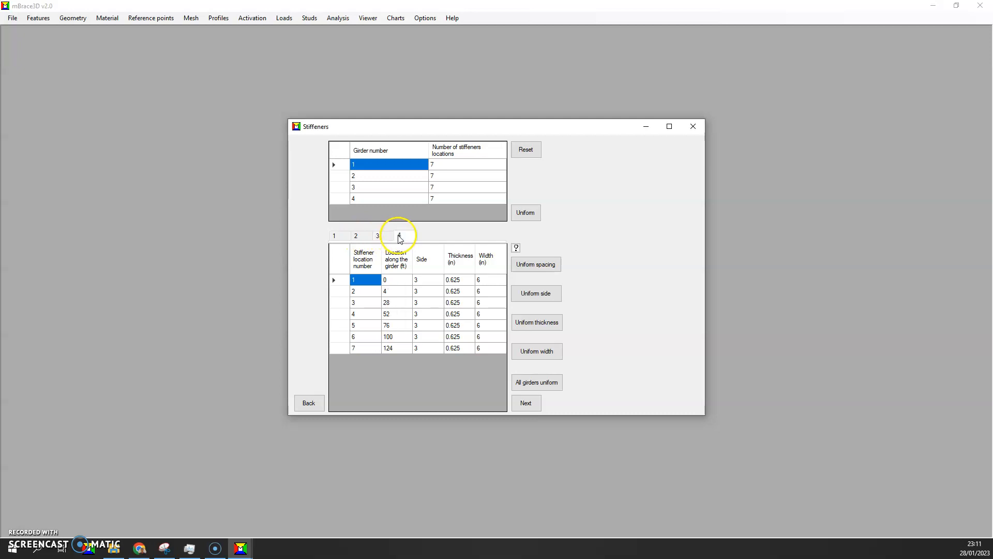
click(336, 238)
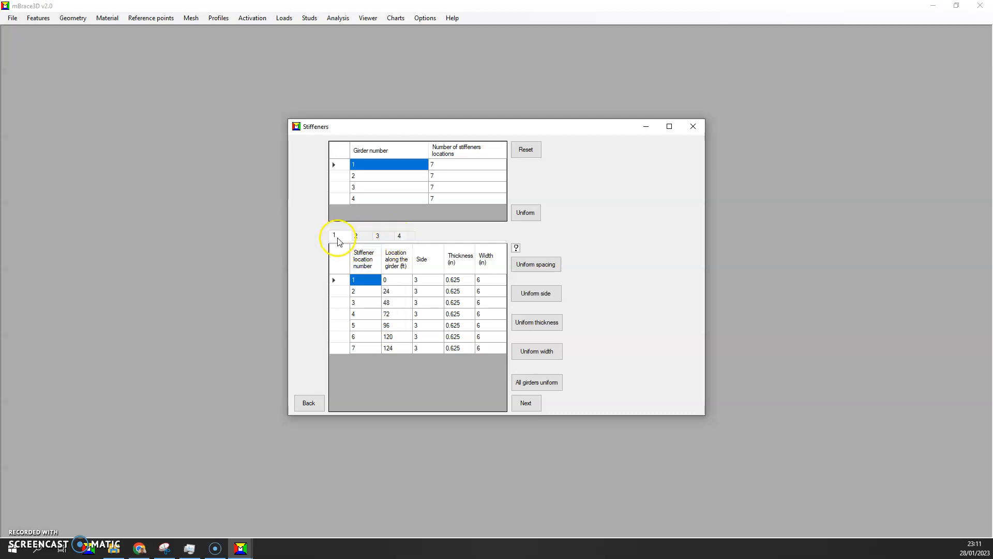
click(521, 402)
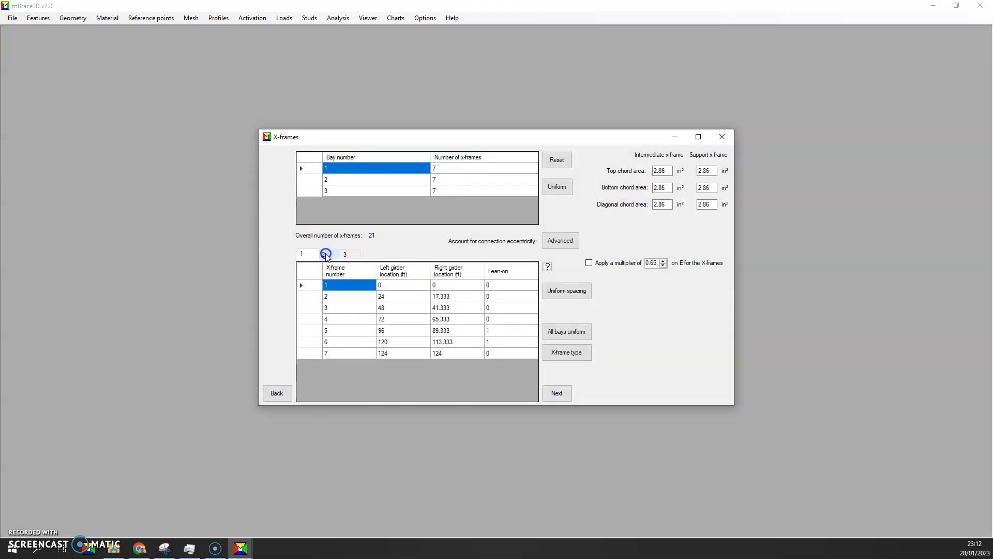
Compare the x-frame locations defined for bays 1, 2 and 3.
click(326, 255)
click(344, 254)
click(302, 253)
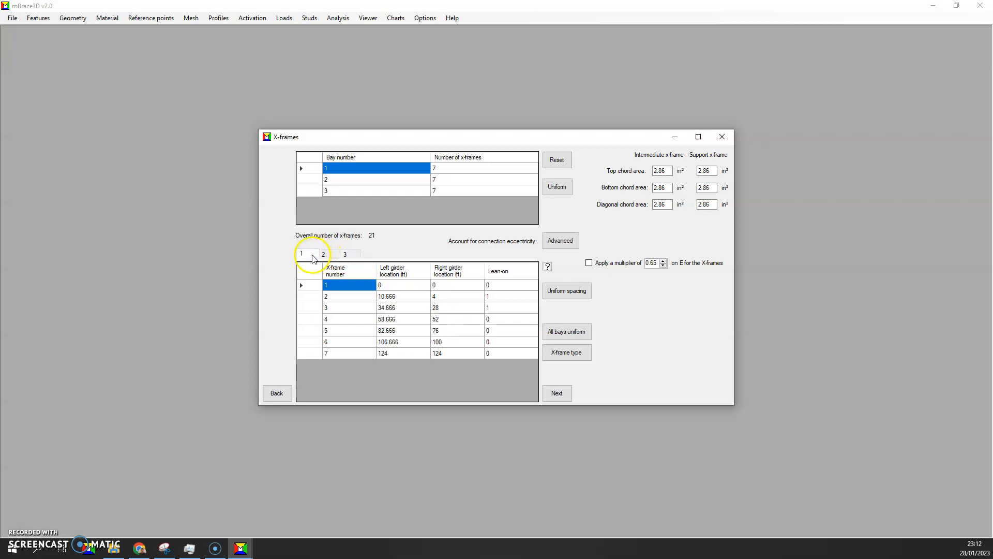
Examine the lean-on values of x-frames 1 to 6 in bay 1.
click(501, 286)
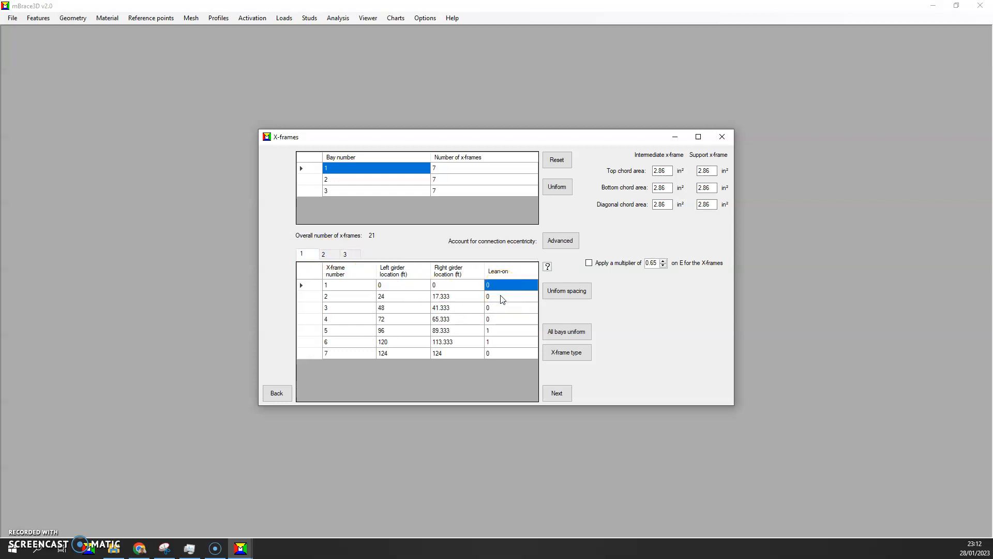
click(502, 298)
click(492, 308)
click(495, 319)
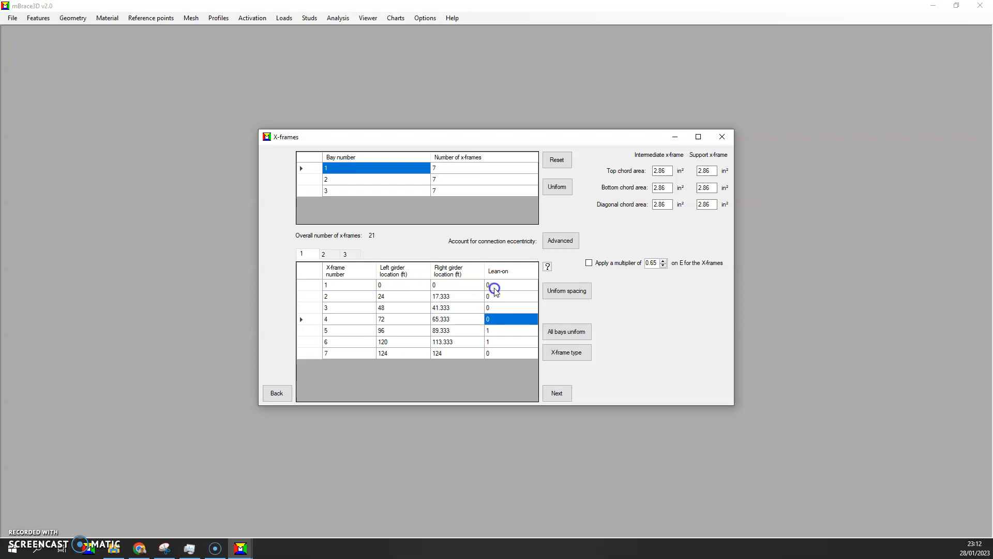
click(496, 332)
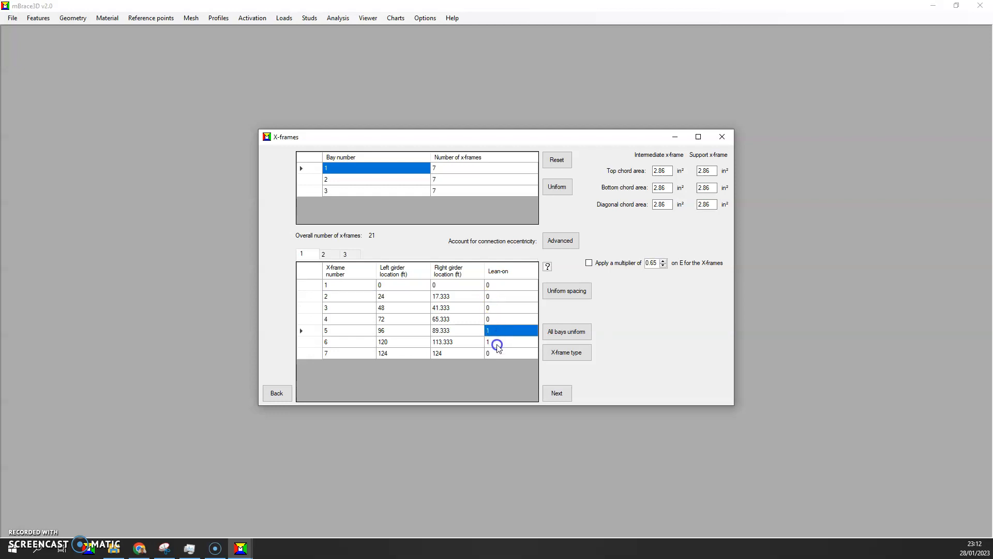
click(498, 344)
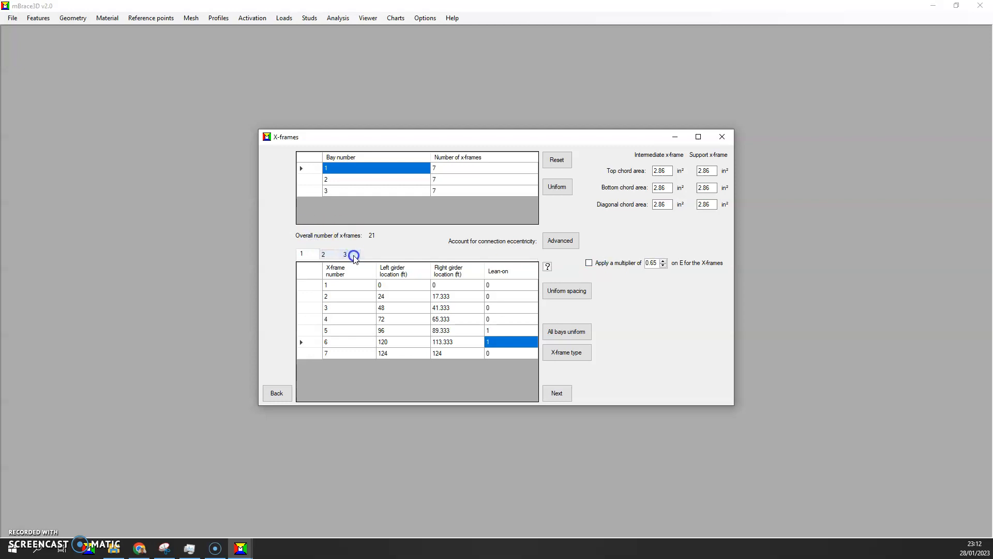
Check the lean-on values in bays 2 and 3, and continue to the special fixities.
click(334, 256)
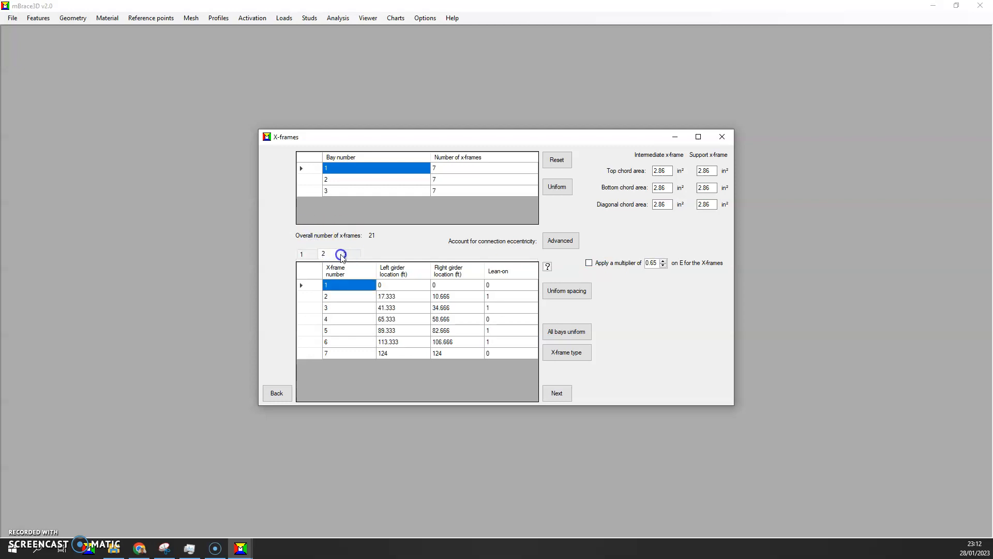
click(335, 256)
click(346, 254)
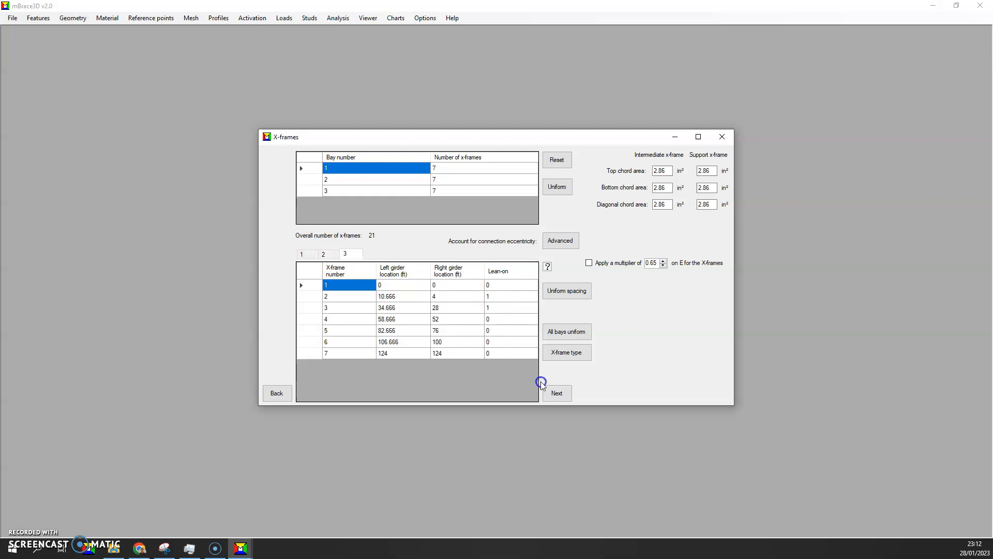
click(551, 391)
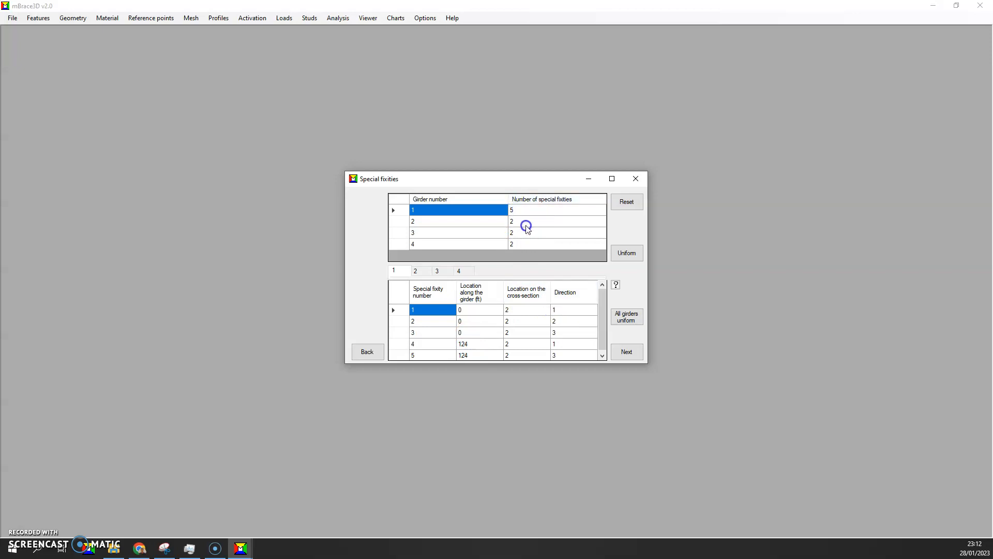
Examine the fixity directions at both ends of girder 1, consulting the help on cross-section points and directions.
drag(605, 313, 572, 322)
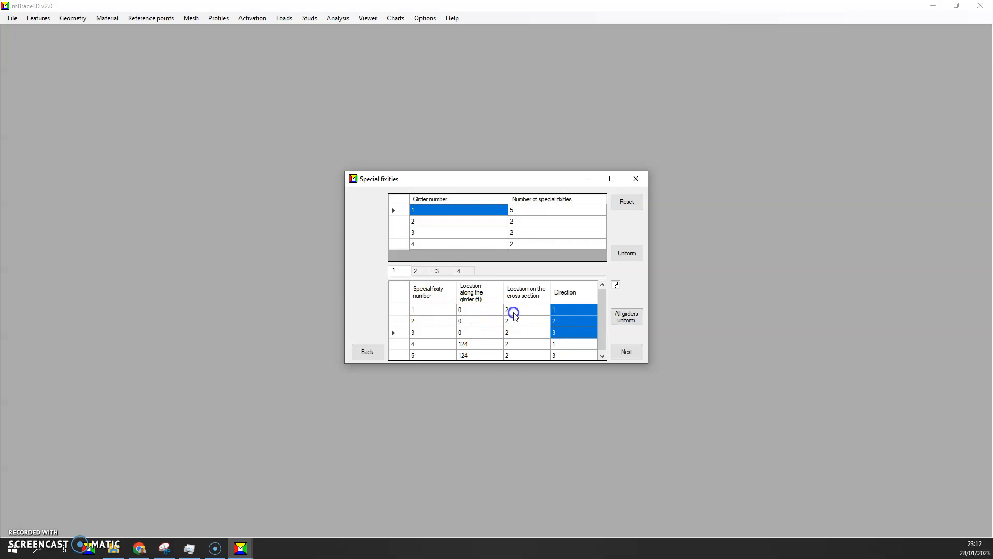
click(616, 285)
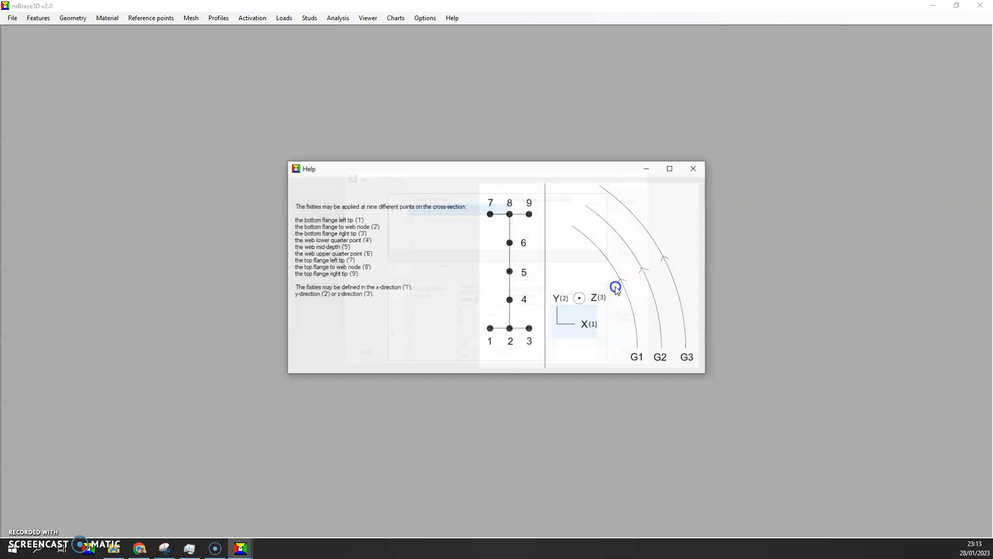
click(694, 169)
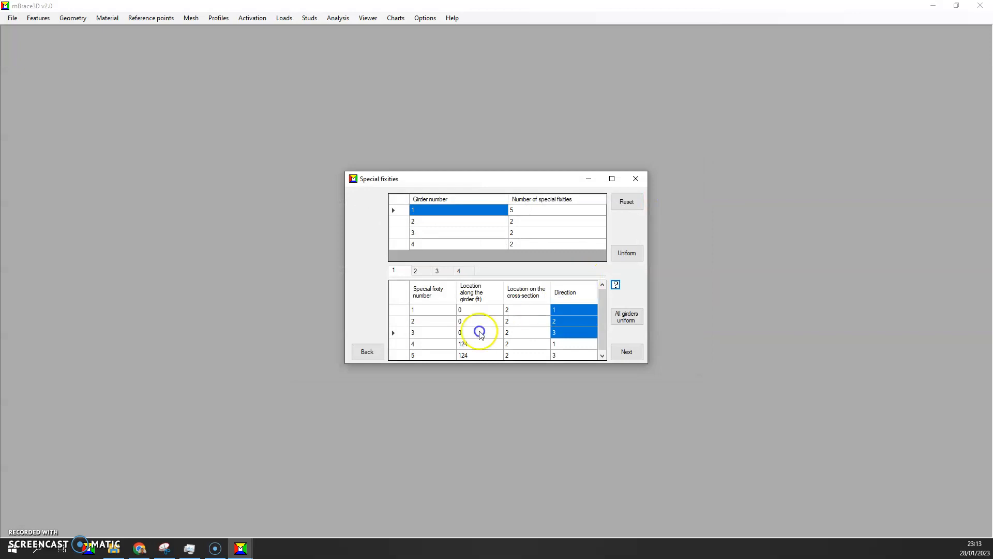
scroll(518, 334, down, 1)
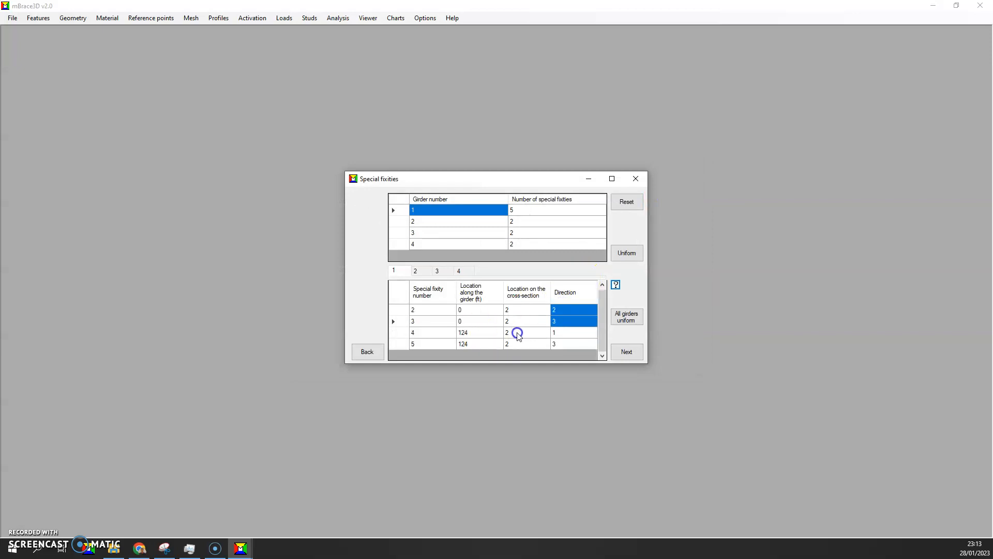
click(563, 335)
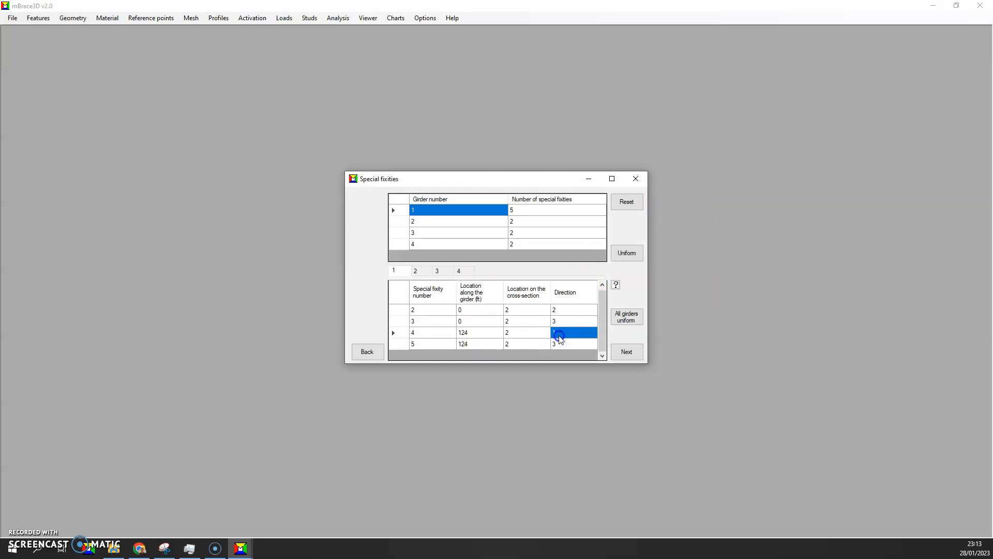
click(558, 343)
Review the special fixities of girders 2, 3 and 4, including their locations and directions.
click(407, 275)
click(423, 274)
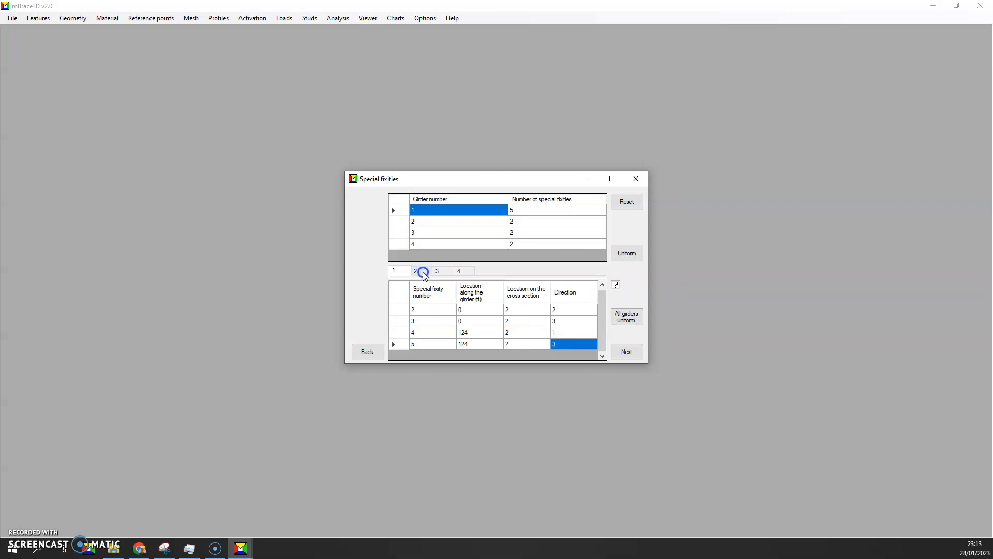
click(562, 310)
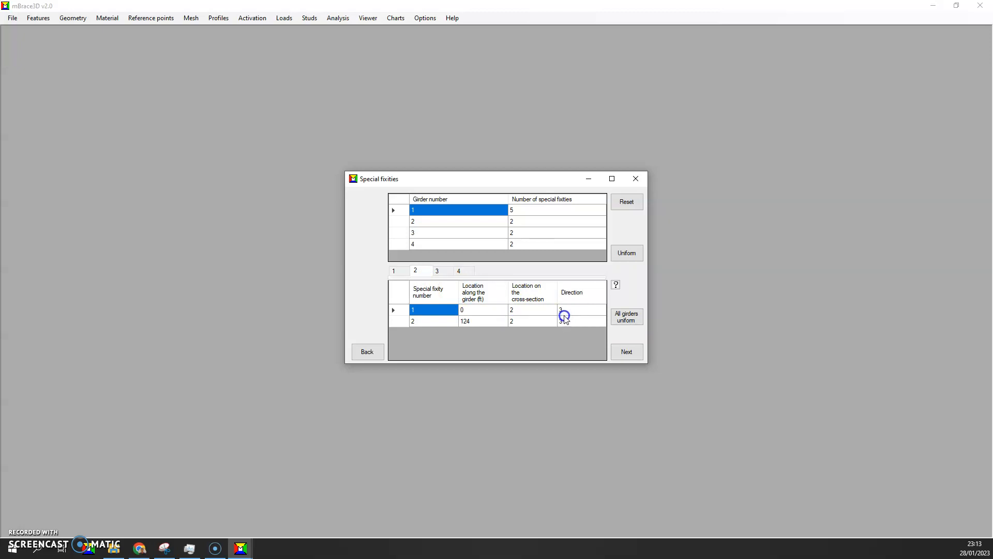
click(439, 269)
click(459, 270)
click(447, 272)
click(425, 273)
click(389, 208)
click(509, 314)
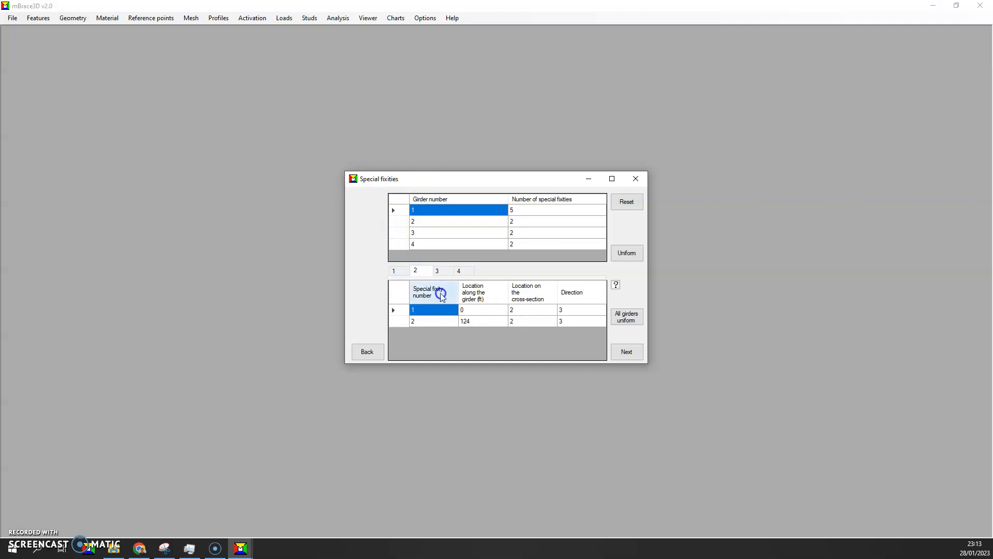
click(557, 321)
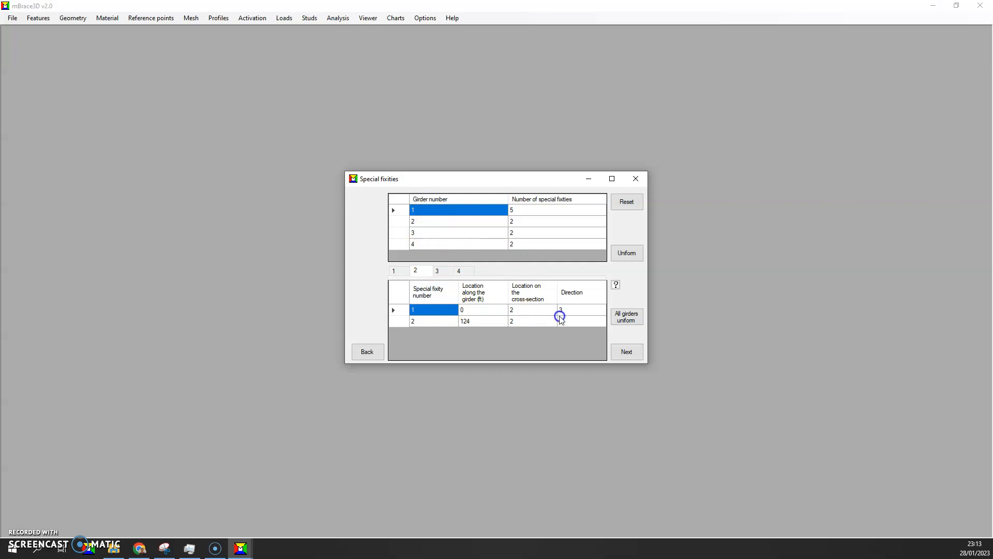
Compare the special fixities of girders 1 and 4, and accept them to reach the segment definition.
click(394, 270)
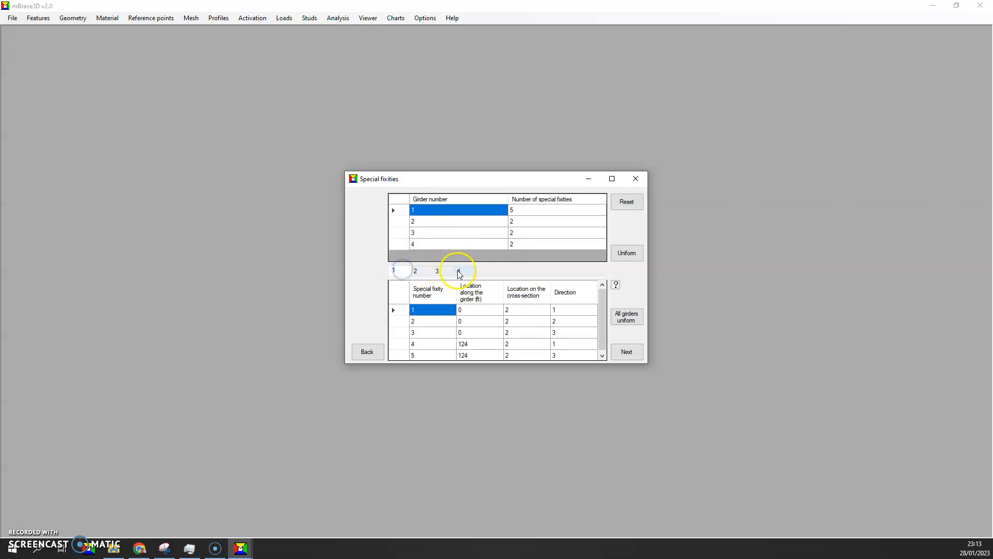
click(457, 271)
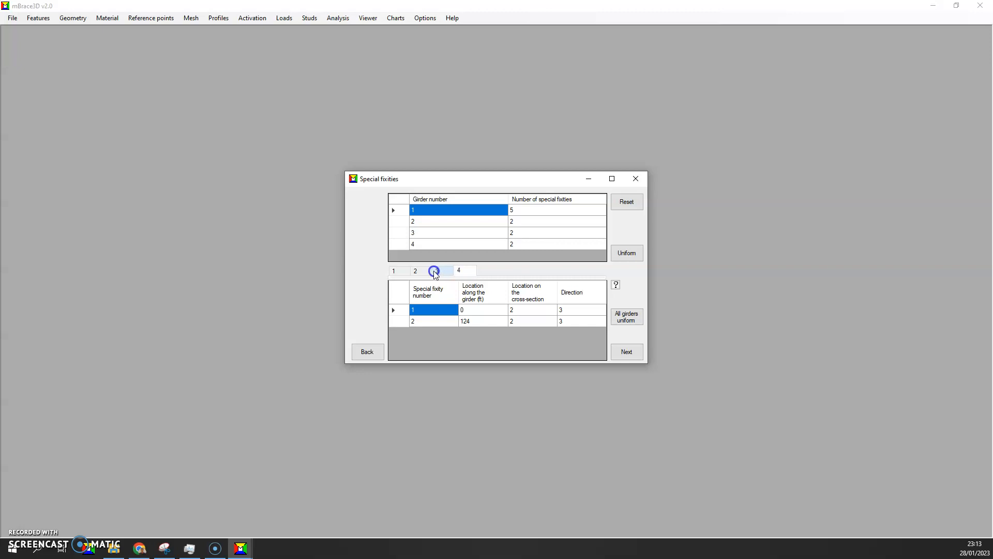
click(397, 272)
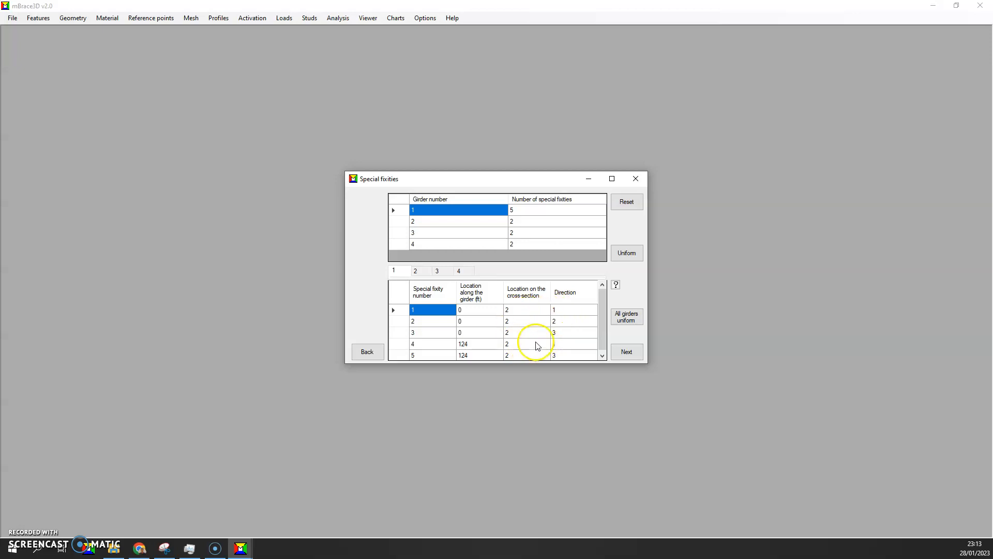
click(614, 350)
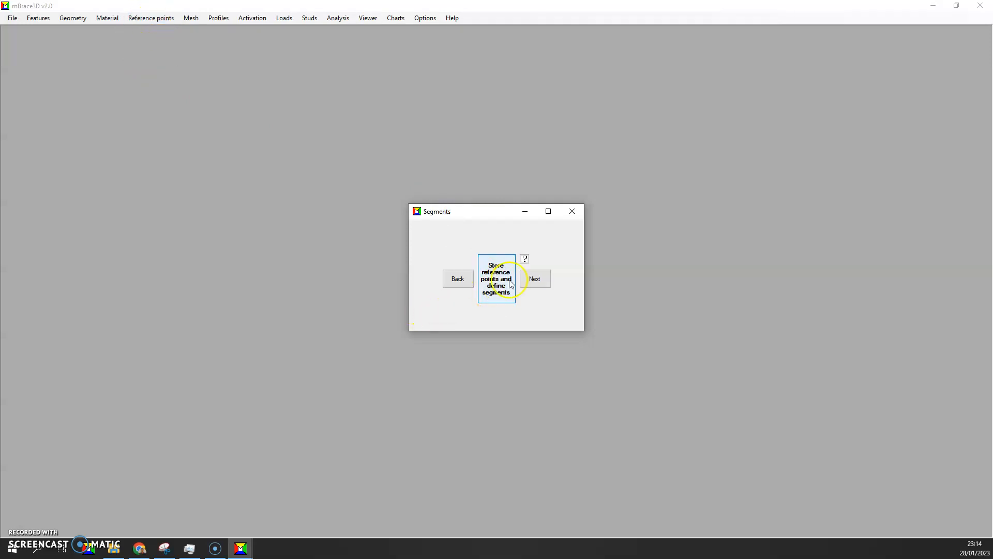
Accept the segment, mesh and cross-sectional profile settings, checking girder 2's profile assignation, and continue to the erection sequence.
click(536, 279)
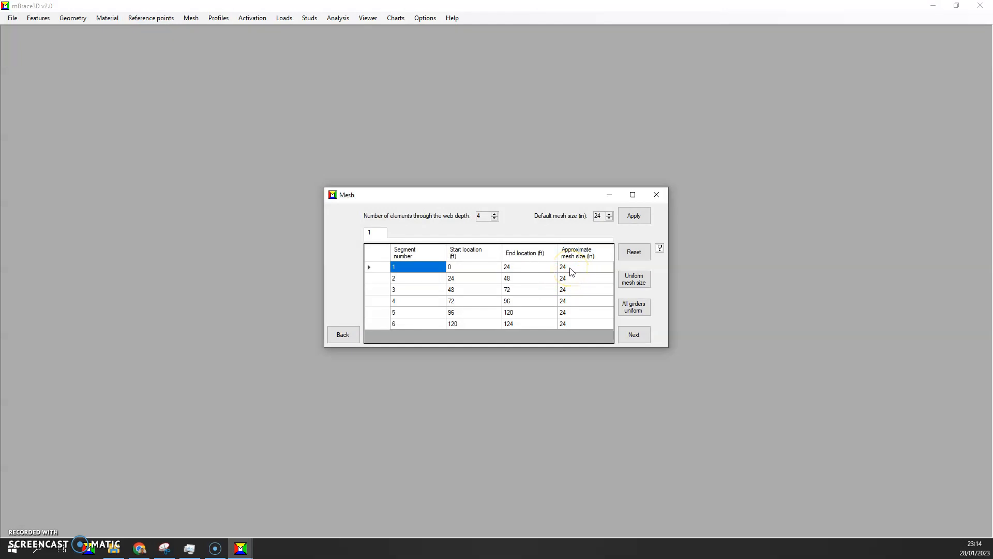
click(626, 336)
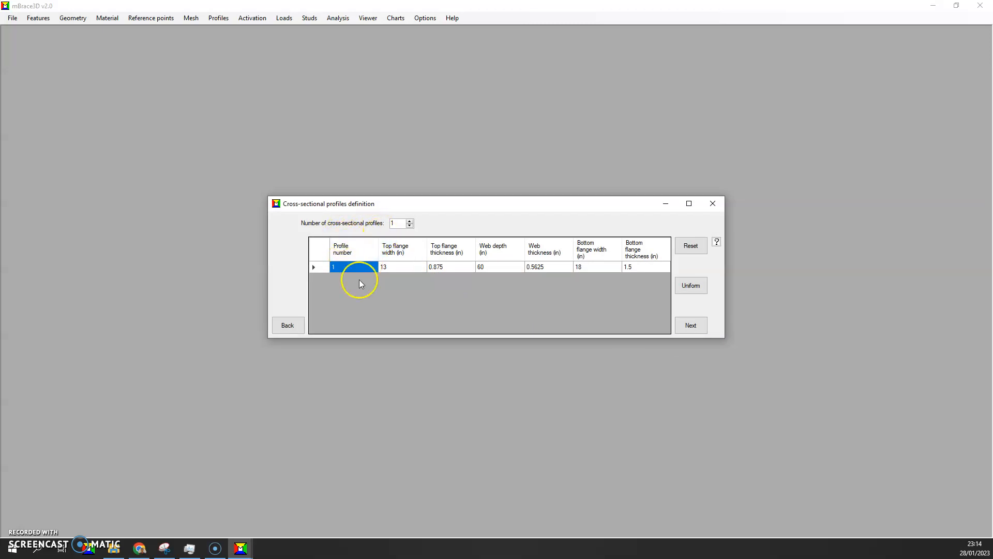
click(690, 326)
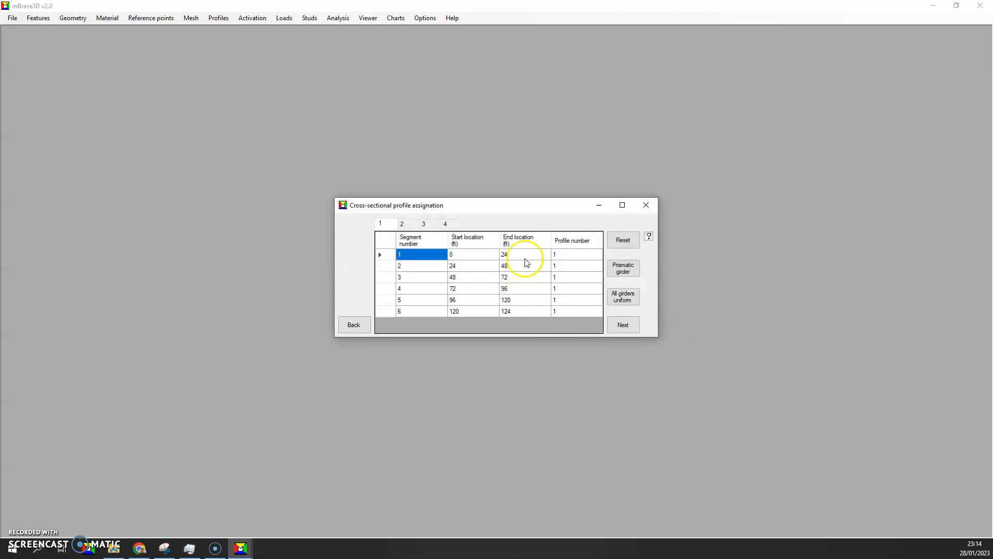
click(400, 224)
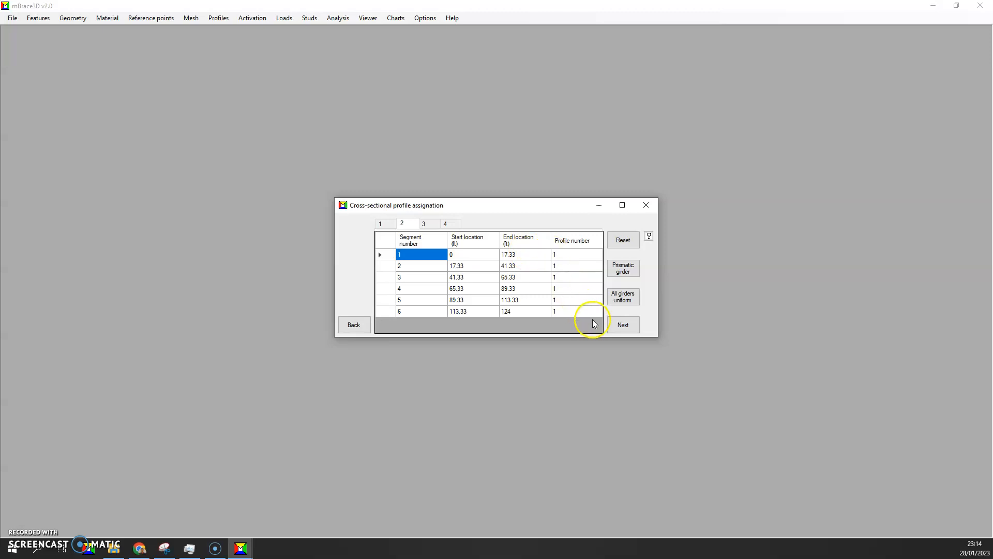
click(620, 327)
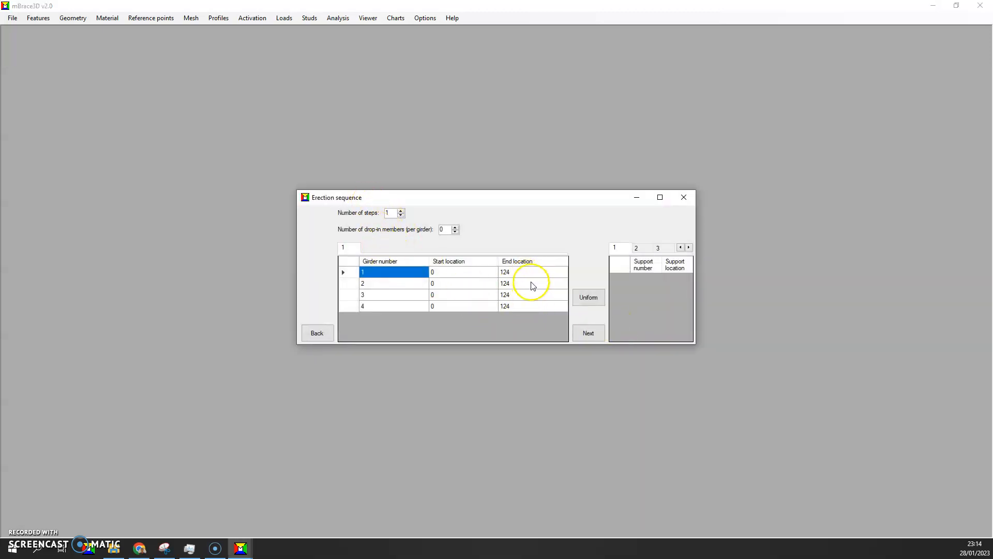
Accept the erection sequence and view the x-frame activation steps for bay 2.
click(589, 333)
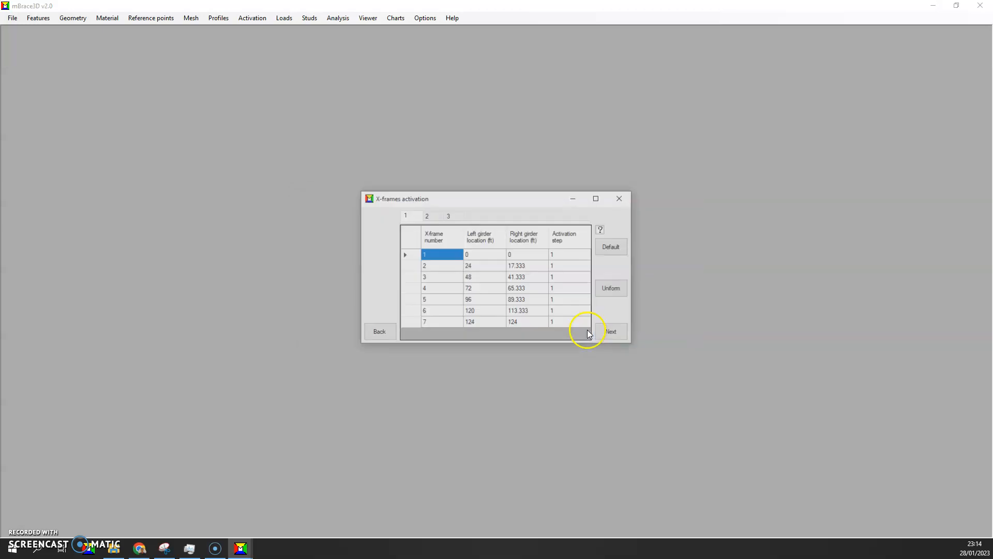
click(426, 215)
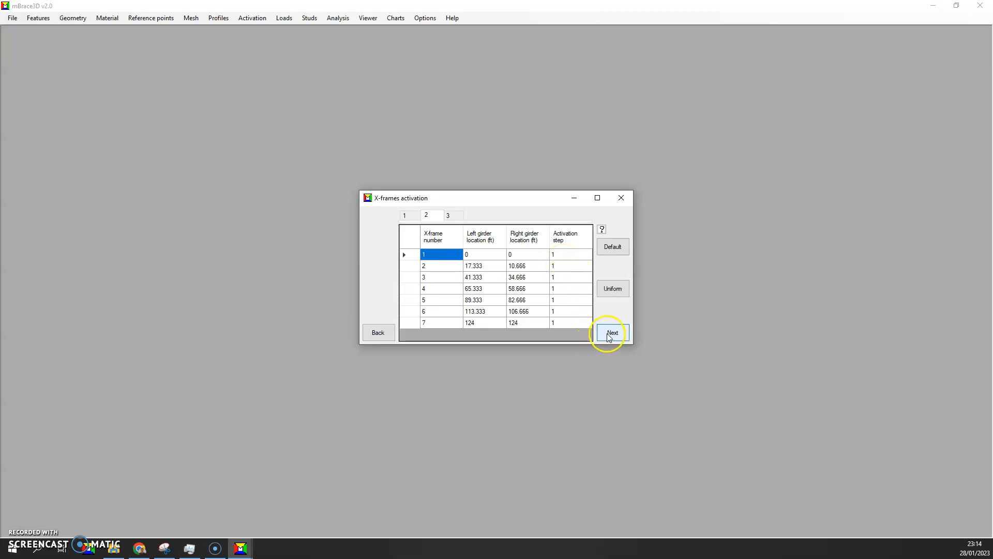
Accept the x-frame activation, wind load, thermal load and load combination settings, and run the analysis.
click(609, 334)
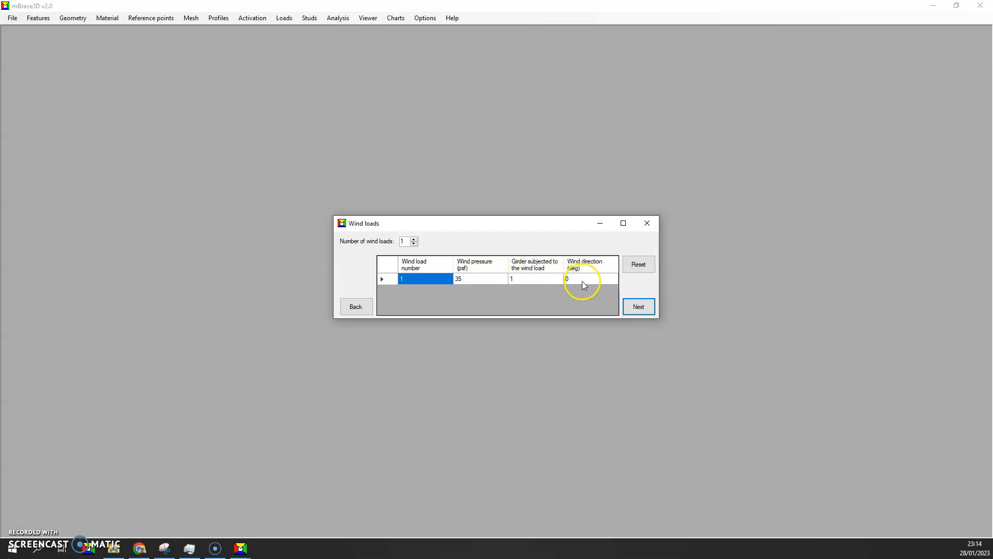
click(638, 306)
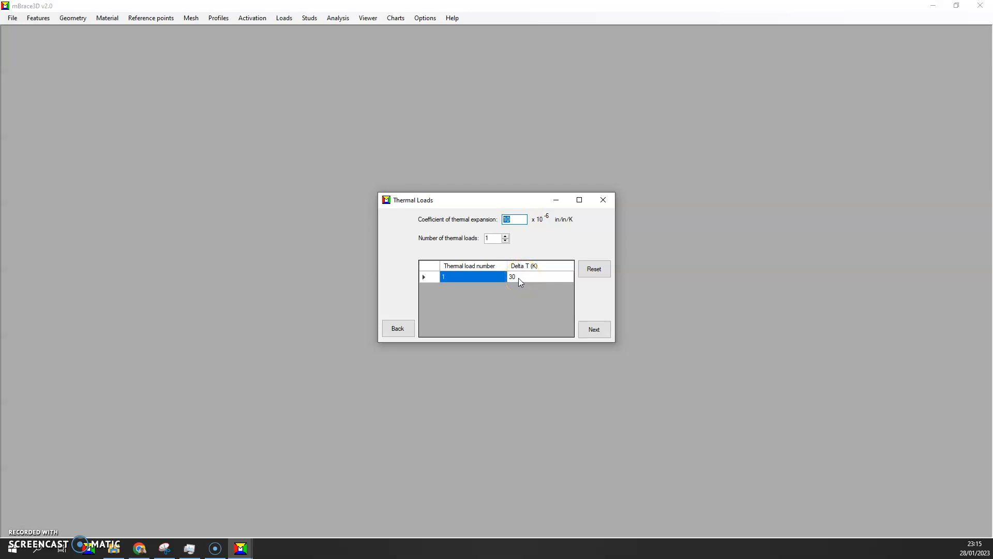
click(594, 328)
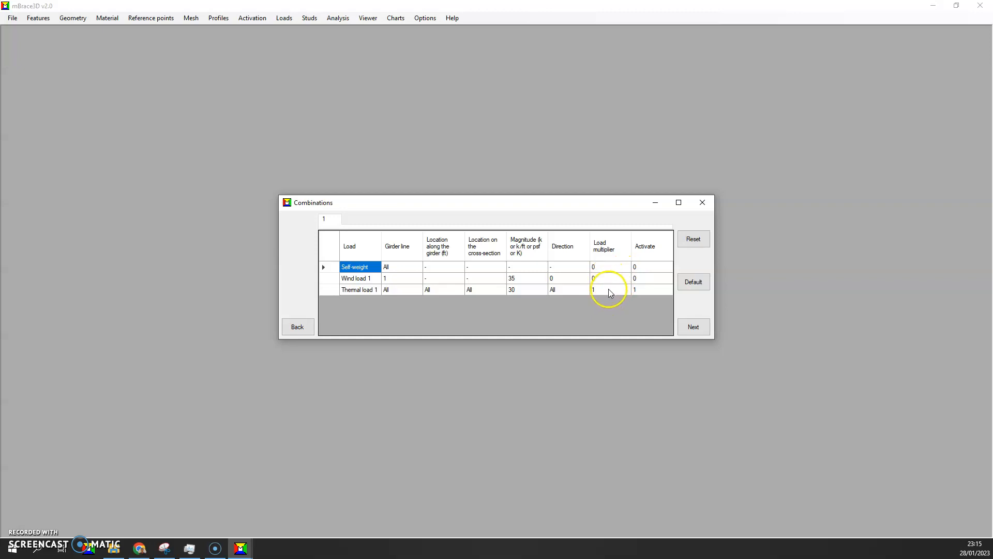
click(692, 327)
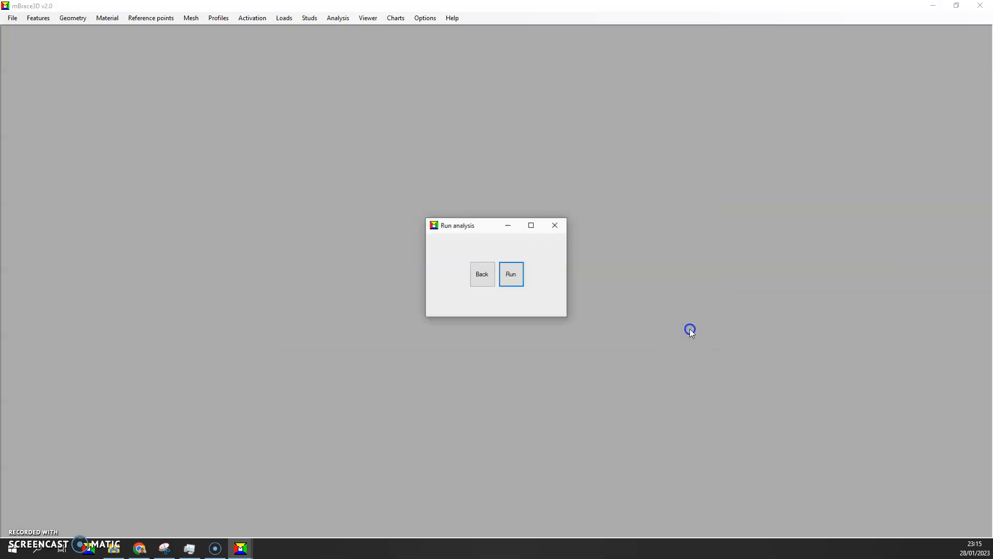
click(512, 279)
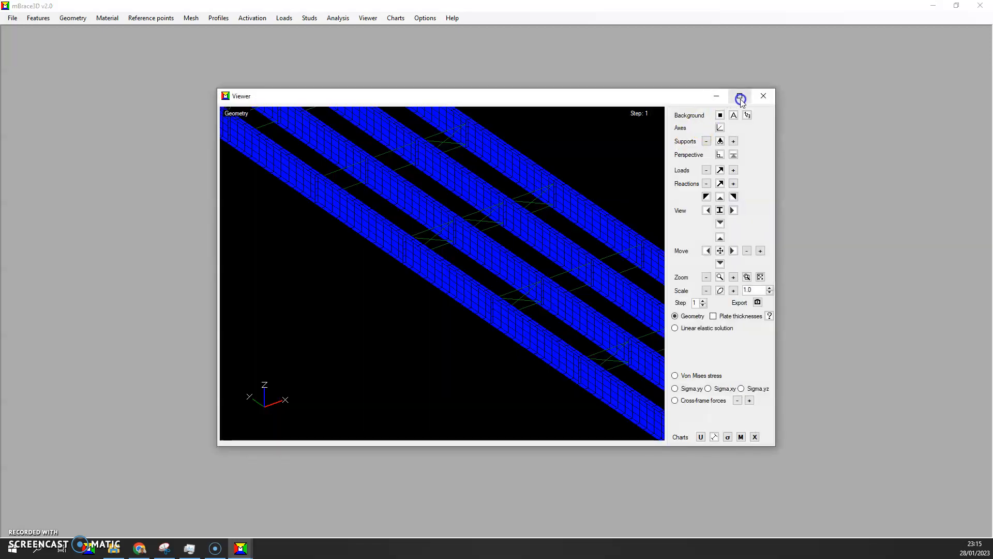
Maximize the viewer, colour the bridge geometry by plate thickness and check the thickness legend.
click(741, 97)
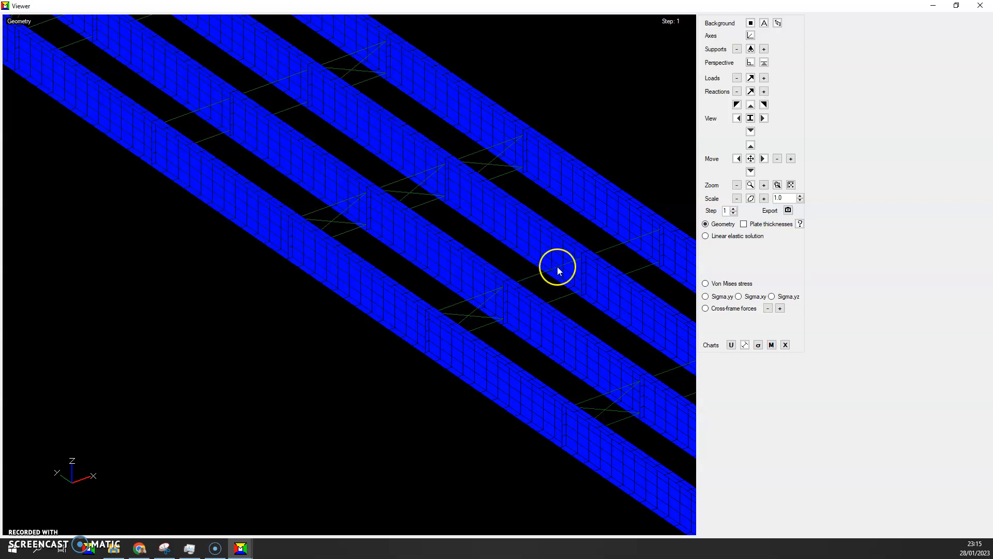
click(746, 185)
click(736, 186)
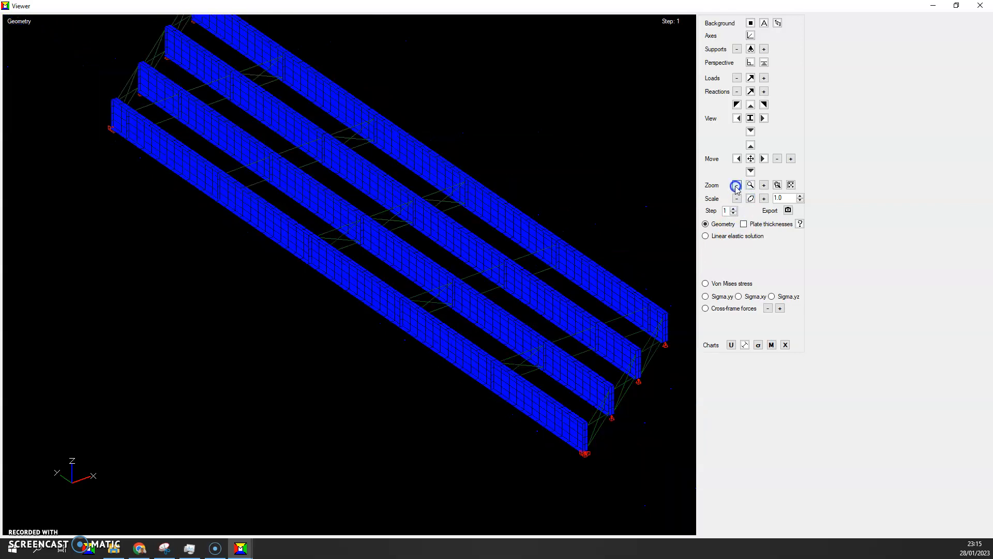
click(751, 158)
click(632, 186)
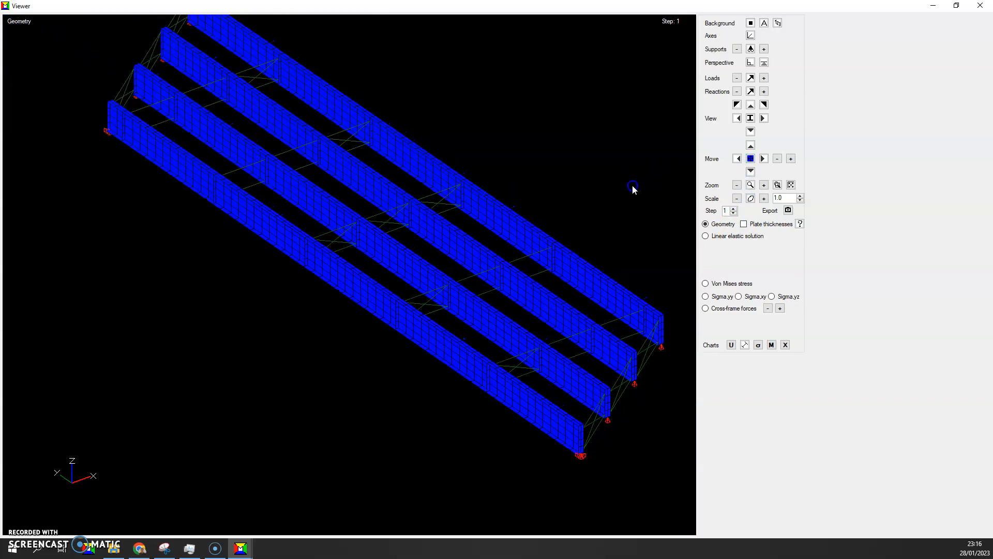
click(753, 237)
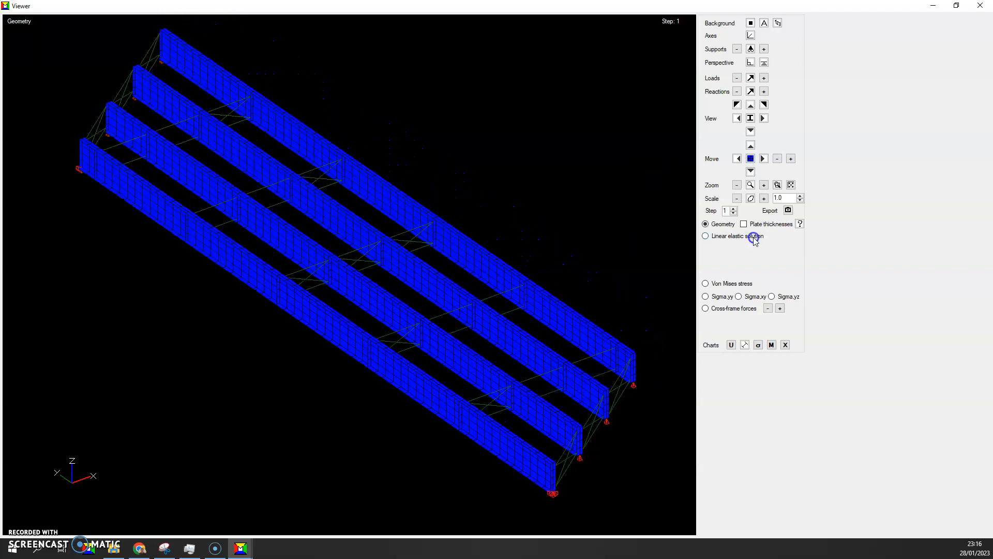
click(744, 224)
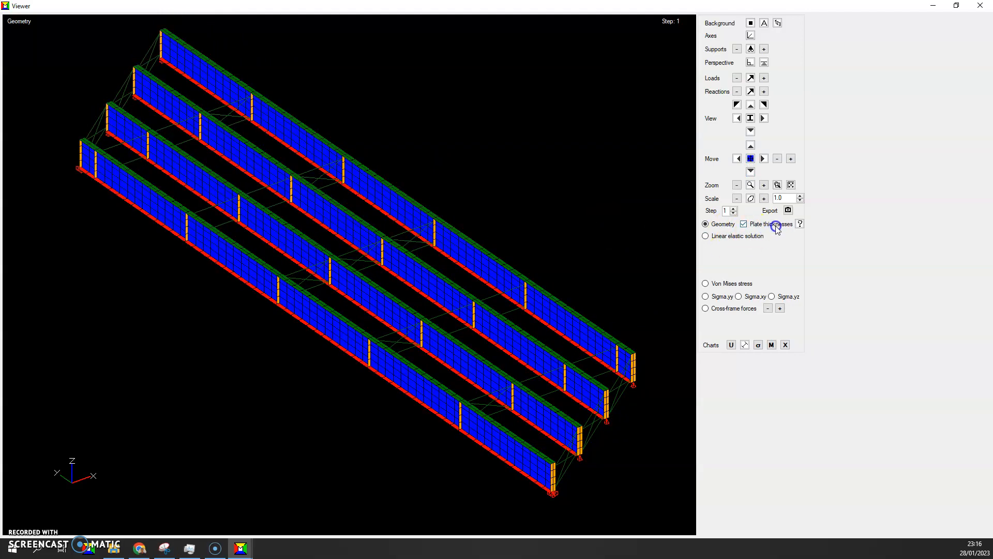
click(800, 224)
drag(481, 227, 540, 115)
click(494, 140)
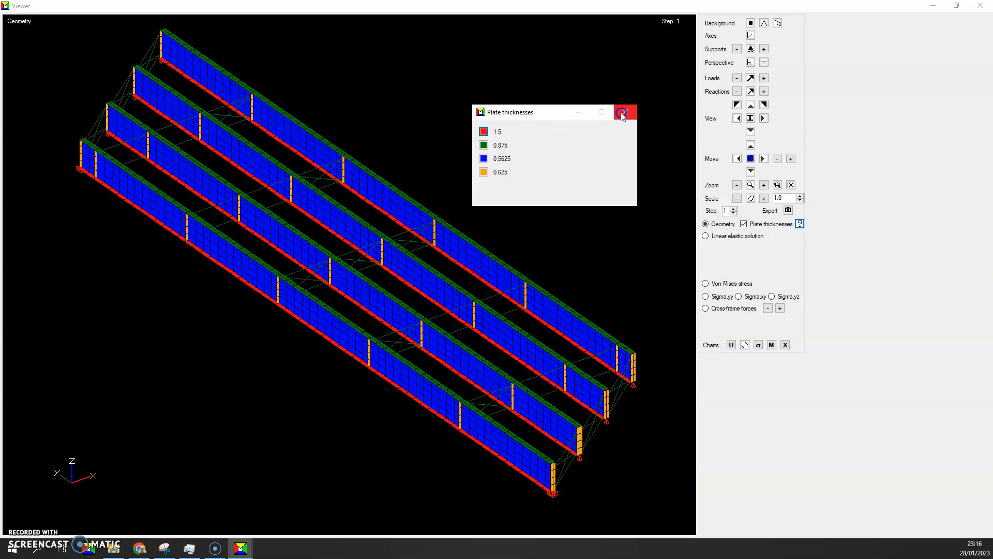
click(622, 113)
Display the linear elastic displacements, going from the resultant |U| to the Uy and Ux components.
click(751, 159)
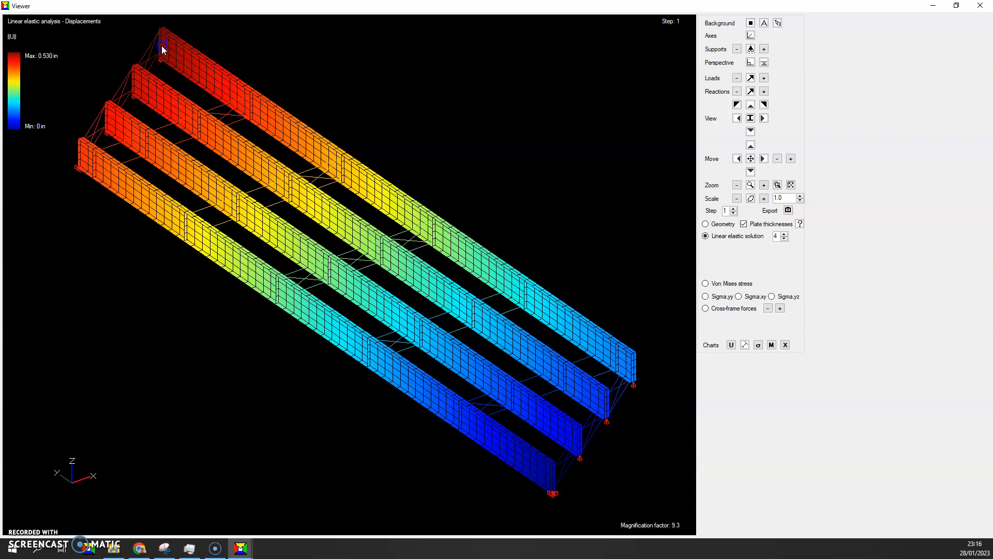
click(785, 239)
click(785, 239)
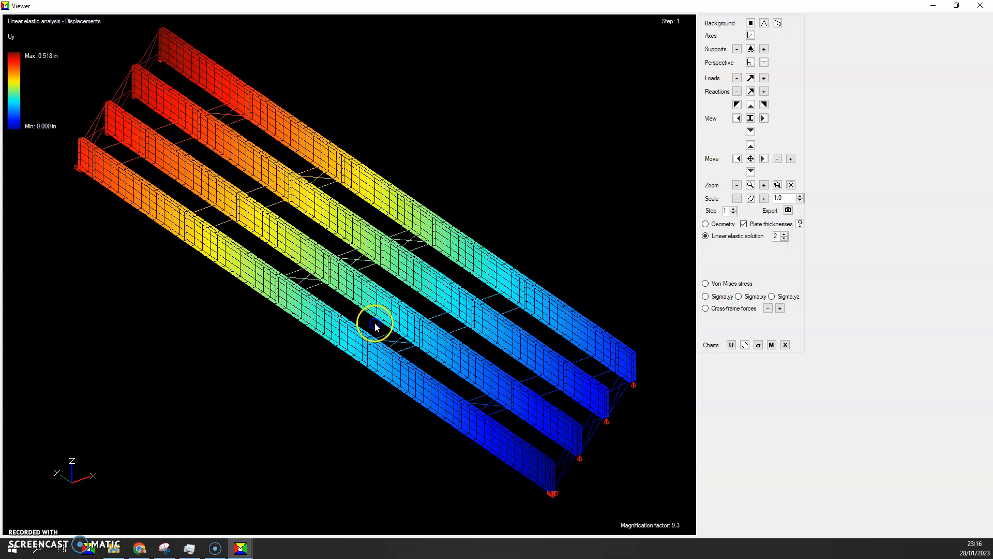
click(784, 239)
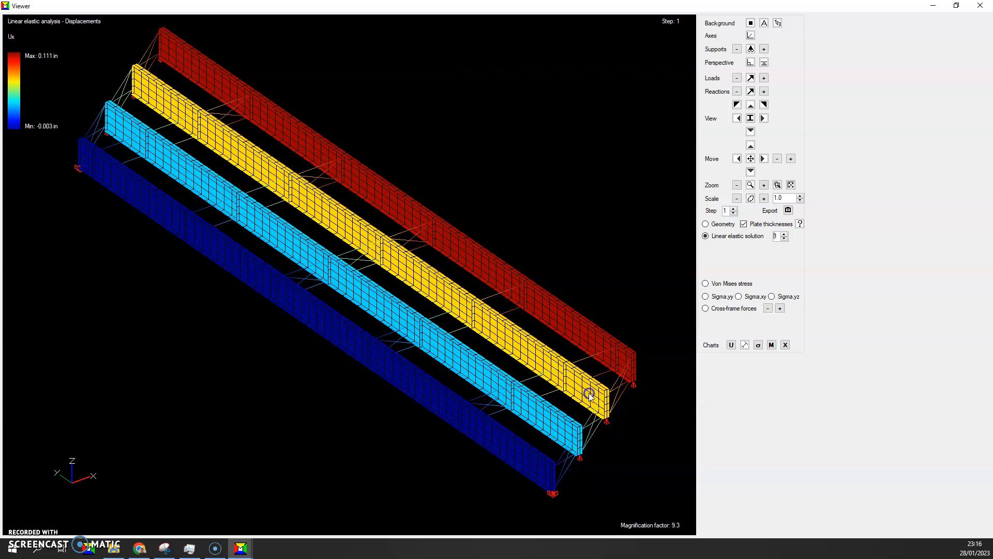
Examine the Ux displacements along the girders and display the Sigma.yy stress envelope.
click(576, 468)
click(478, 391)
click(288, 311)
click(707, 297)
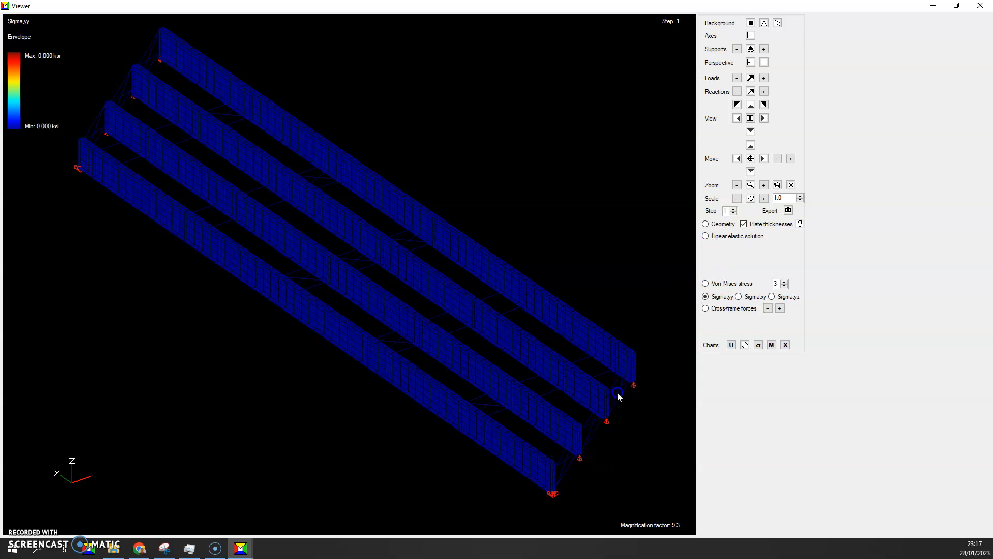
Return to the geometry display and examine the whole bridge in plan and in isometric view.
click(708, 223)
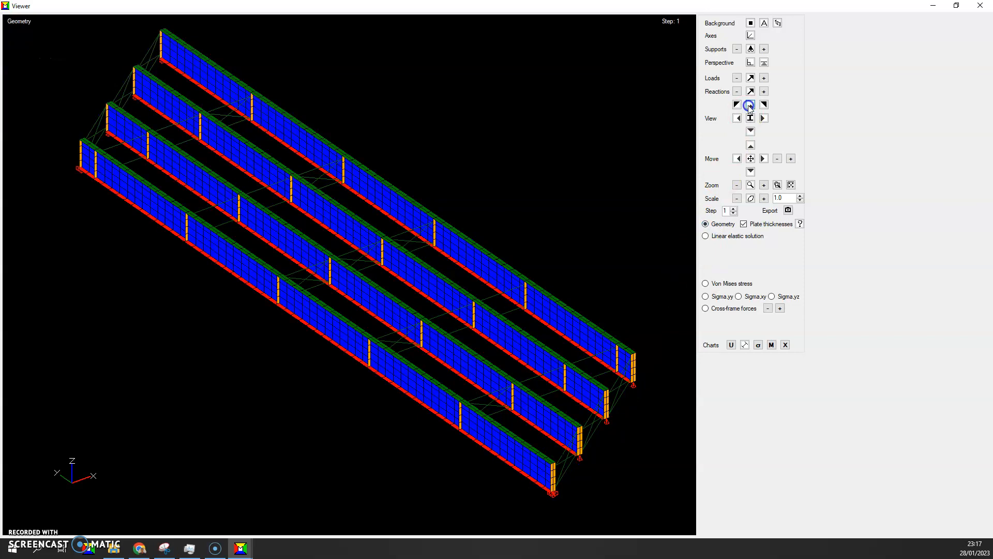
click(750, 105)
click(737, 184)
click(736, 185)
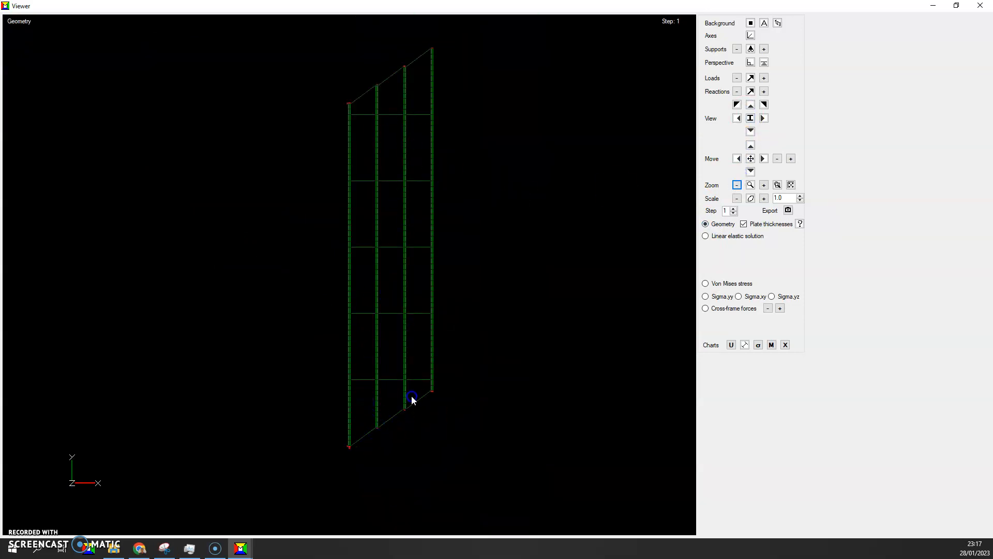
click(737, 105)
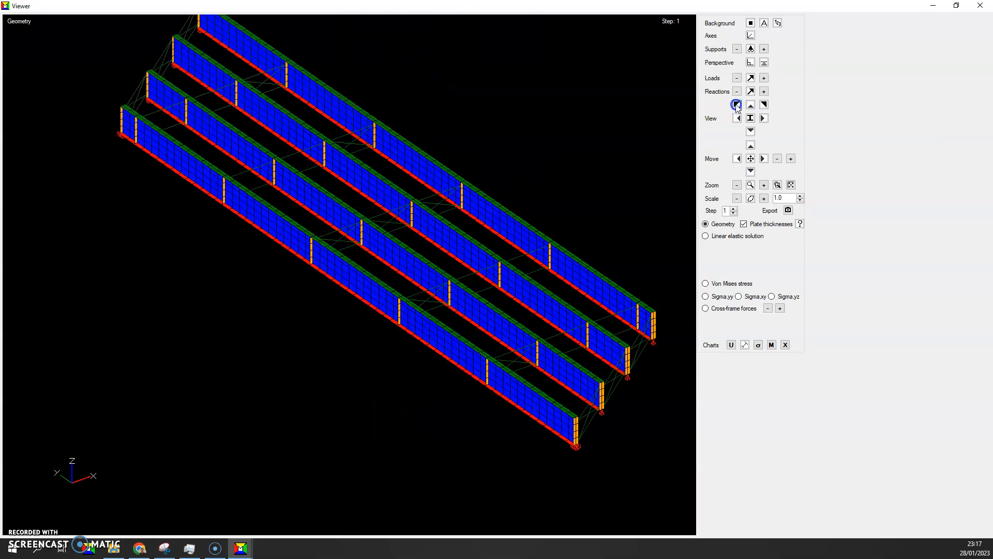
click(751, 158)
click(599, 162)
drag(599, 163, 550, 215)
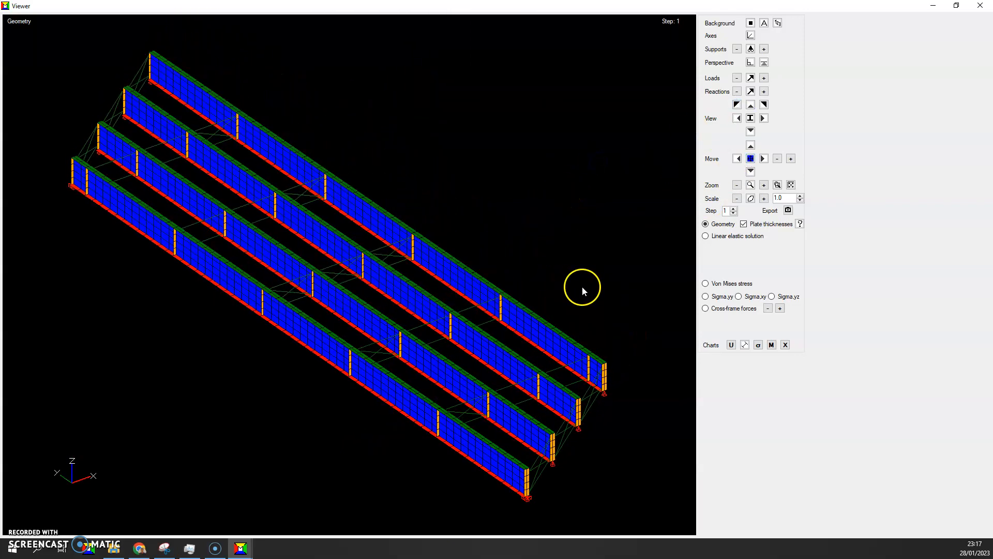